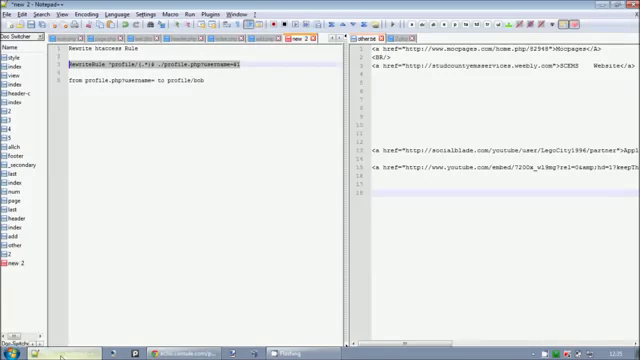
Highlight parts of the profile/bob URL note, then select that whole line
left_click(213, 83)
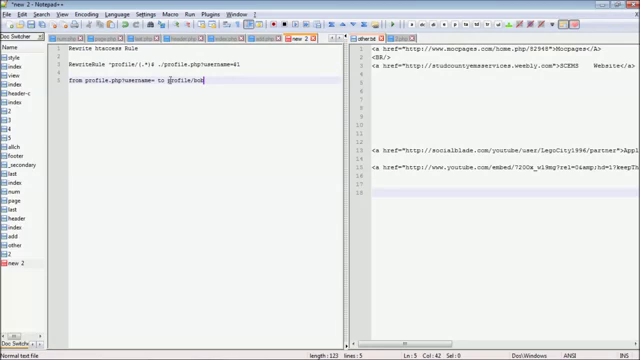
left_click_drag(70, 80, 109, 81)
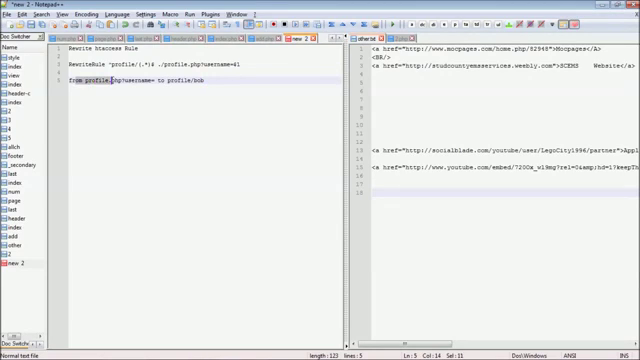
left_click(96, 81)
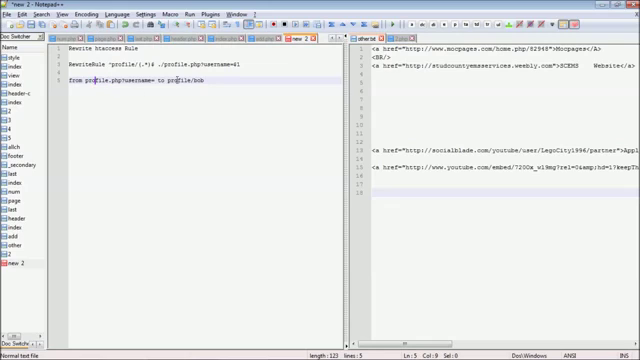
left_click_drag(186, 81, 195, 80)
triple_click(195, 80)
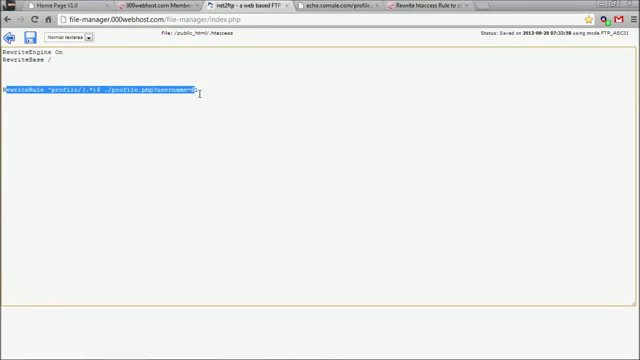
type("#")
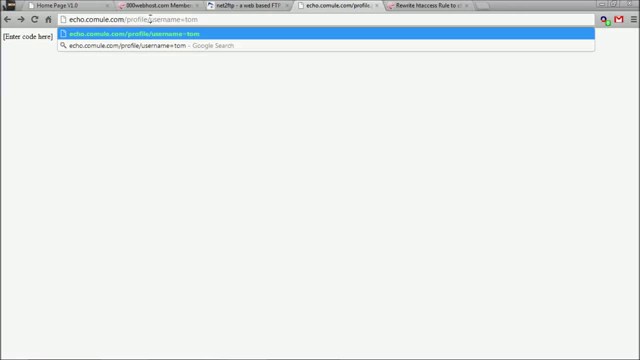
Load echo.comule.com/profile/tom without the rule, then return to the .htaccess editor
left_click_drag(150, 20, 186, 20)
key("BackSpace")
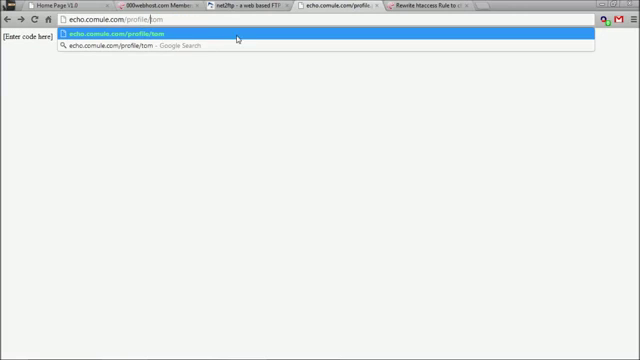
key("Return")
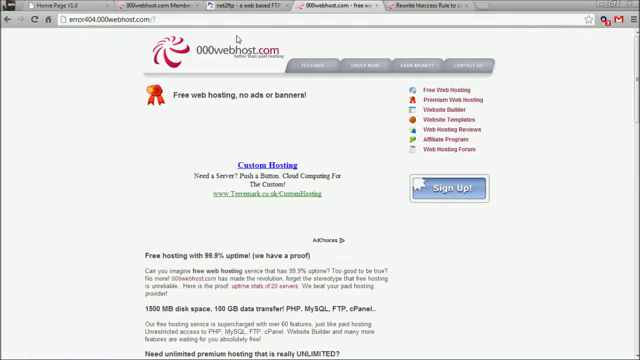
key("ctrl+shift+Tab")
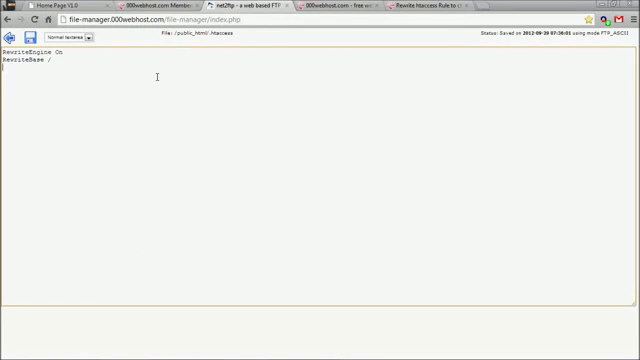
Paste the RewriteRule line into .htaccess with a blank line above it
type("RewriteRule ^profile/(.*)$ ./profile.php?username=$1")
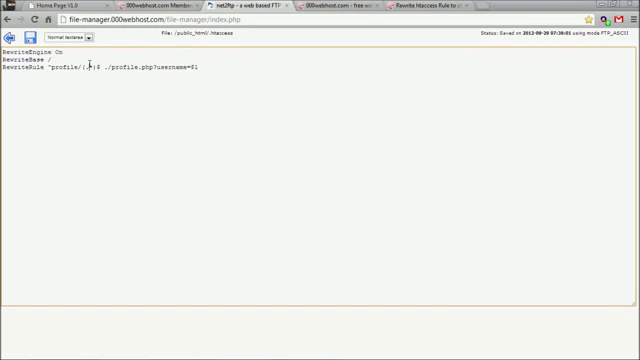
left_click(77, 59)
key("Return")
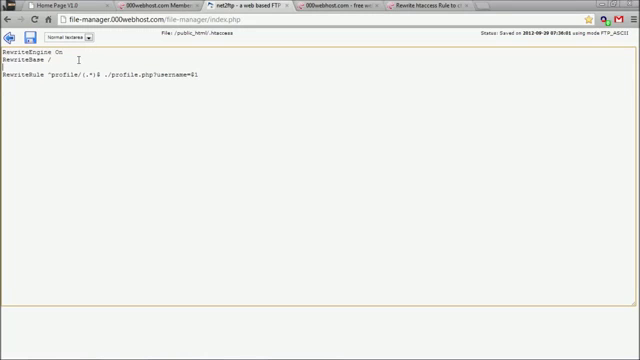
Add the dot so the rule targets ./profile.php?username=$1, and save .htaccess
left_click_drag(190, 74, 206, 74)
left_click(206, 73)
left_click(104, 74)
type(".")
double_click(190, 74)
left_click(29, 42)
Switch to the Chrome tab used for testing the profile URL
key("ctrl+Tab")
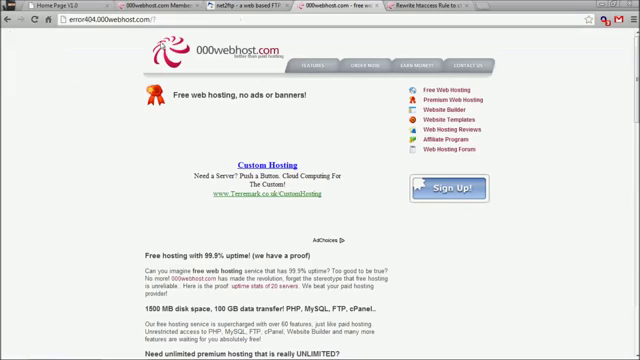